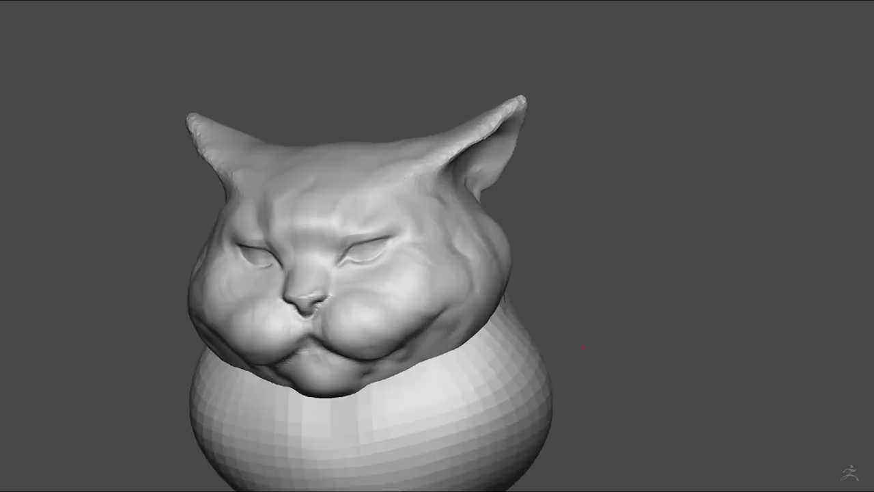
- Orbit the cat sculpt to inspect its left side, head top and face in profile
mouse_move(584, 348)
left_mouse_down()
mouse_move(202, 135)
mouse_move(346, 323)
mouse_move(848, 410)
left_mouse_up()
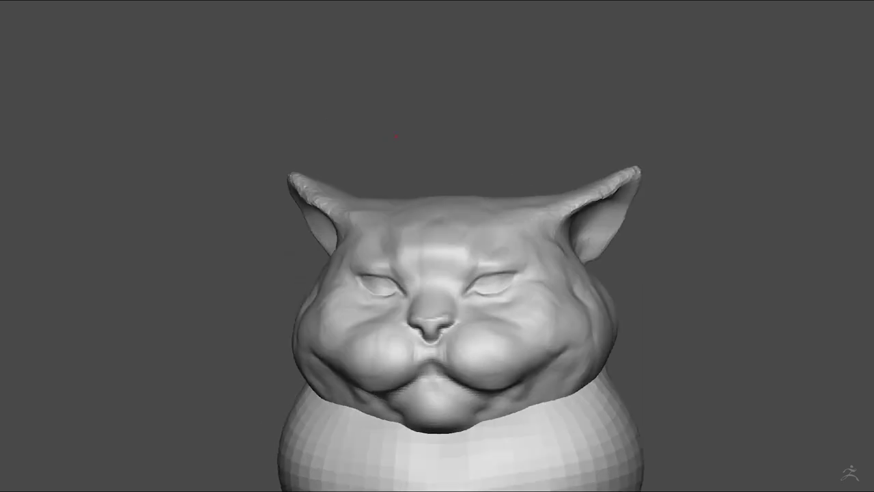
left_click_drag(422, 290, 259, 280)
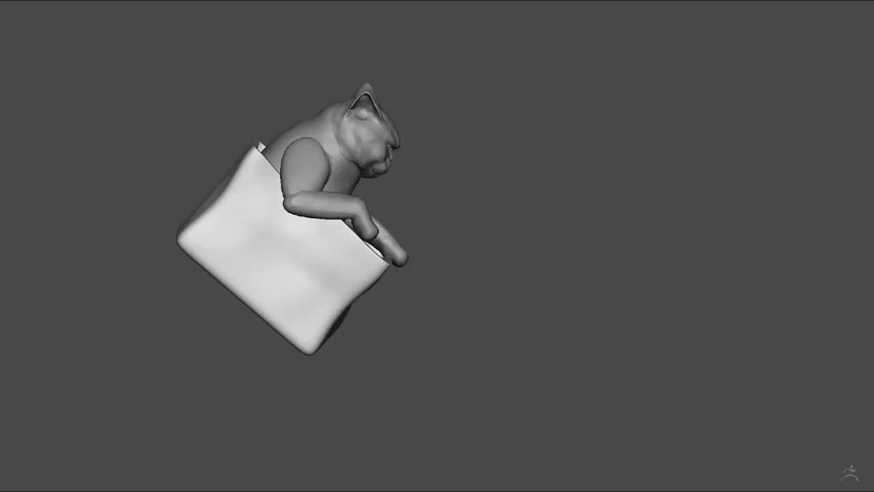
left_click_drag(216, 279, 493, 257)
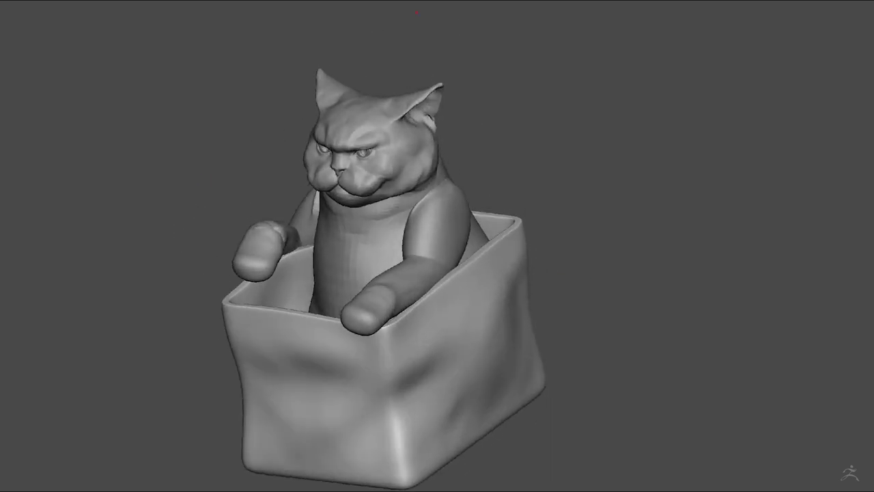
- Orbit the bag through a tilted view until the cat is seen from the front
left_click_drag(505, 214, 435, 327)
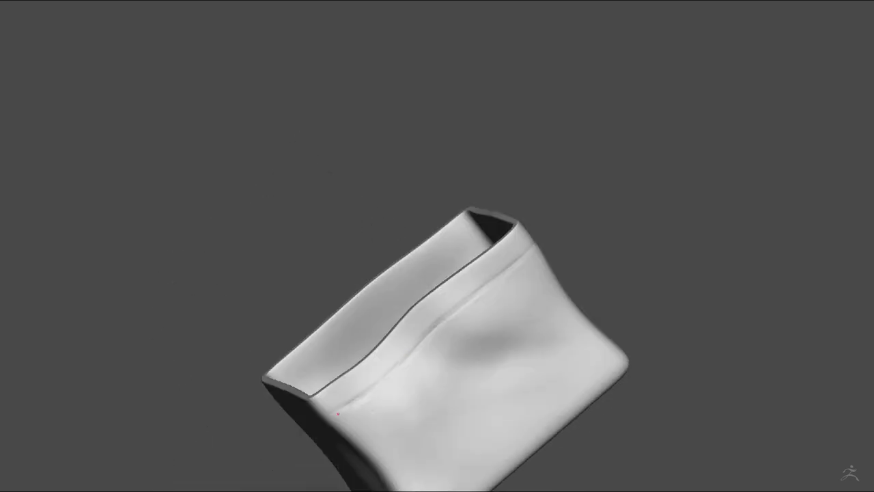
mouse_move(337, 413)
left_mouse_down()
mouse_move(572, 254)
mouse_move(599, 203)
left_mouse_up()
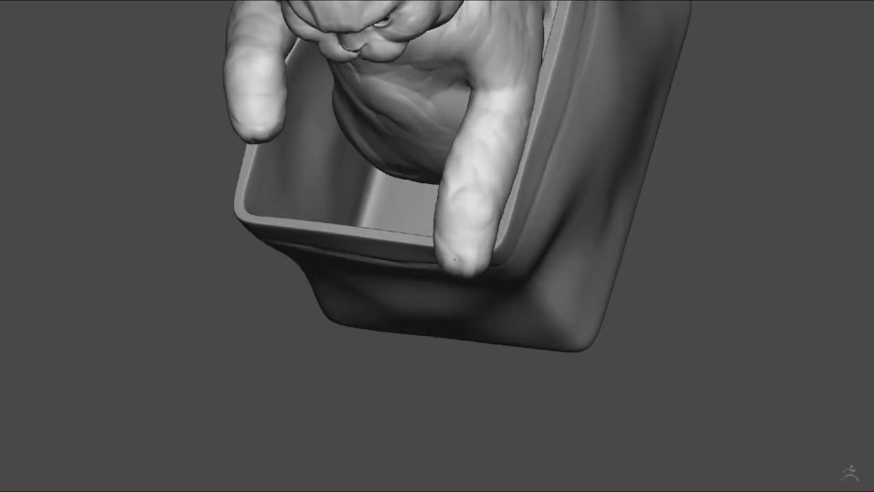
- Orbit the cat-in-bag sculpt to view it from below
mouse_move(46, 32)
left_mouse_down()
mouse_move(506, 299)
mouse_move(395, 226)
left_mouse_up()
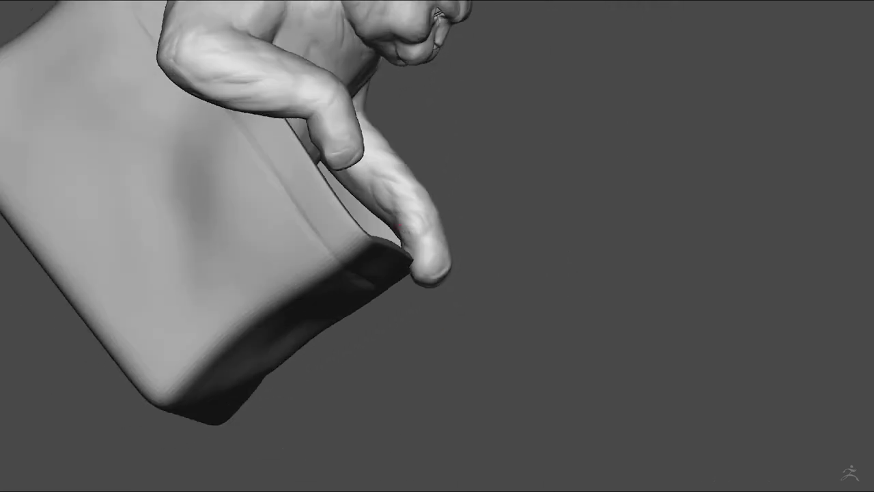